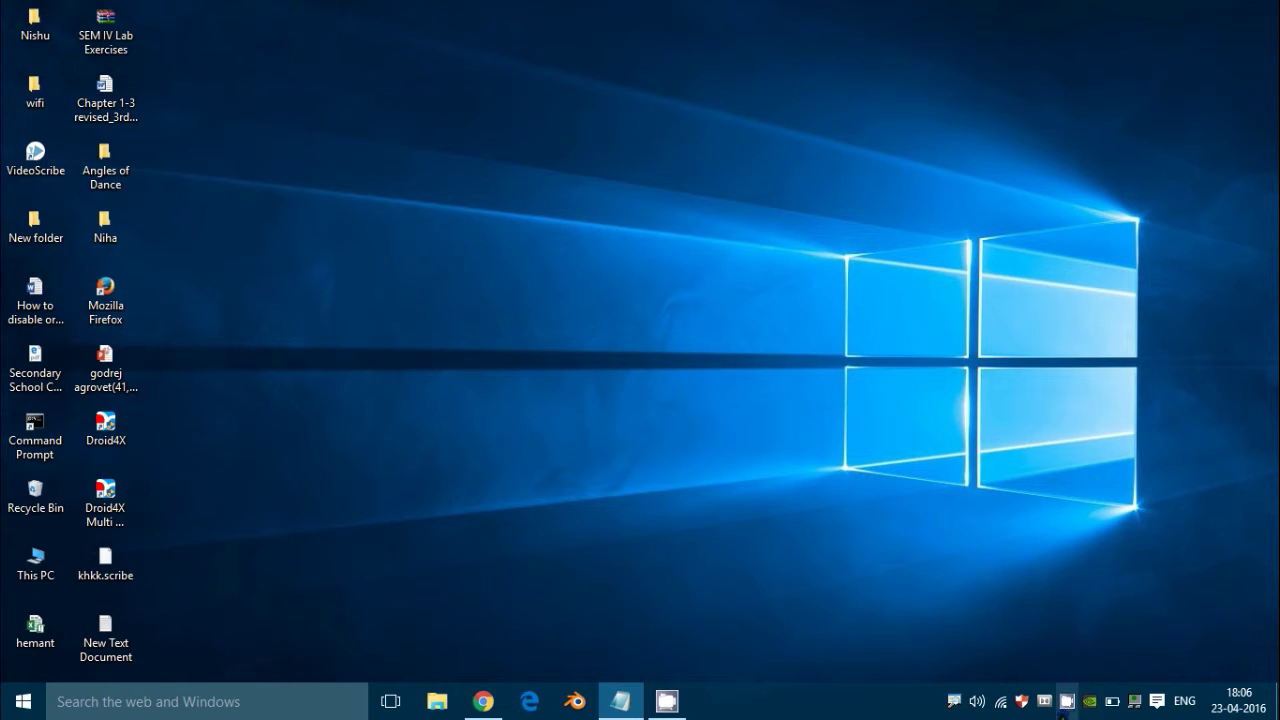
Open the status of the connected ZTE Wi-Fi connection from the Network and Sharing Center.
{"action": "left_click", "coordinate": [1000, 702]}
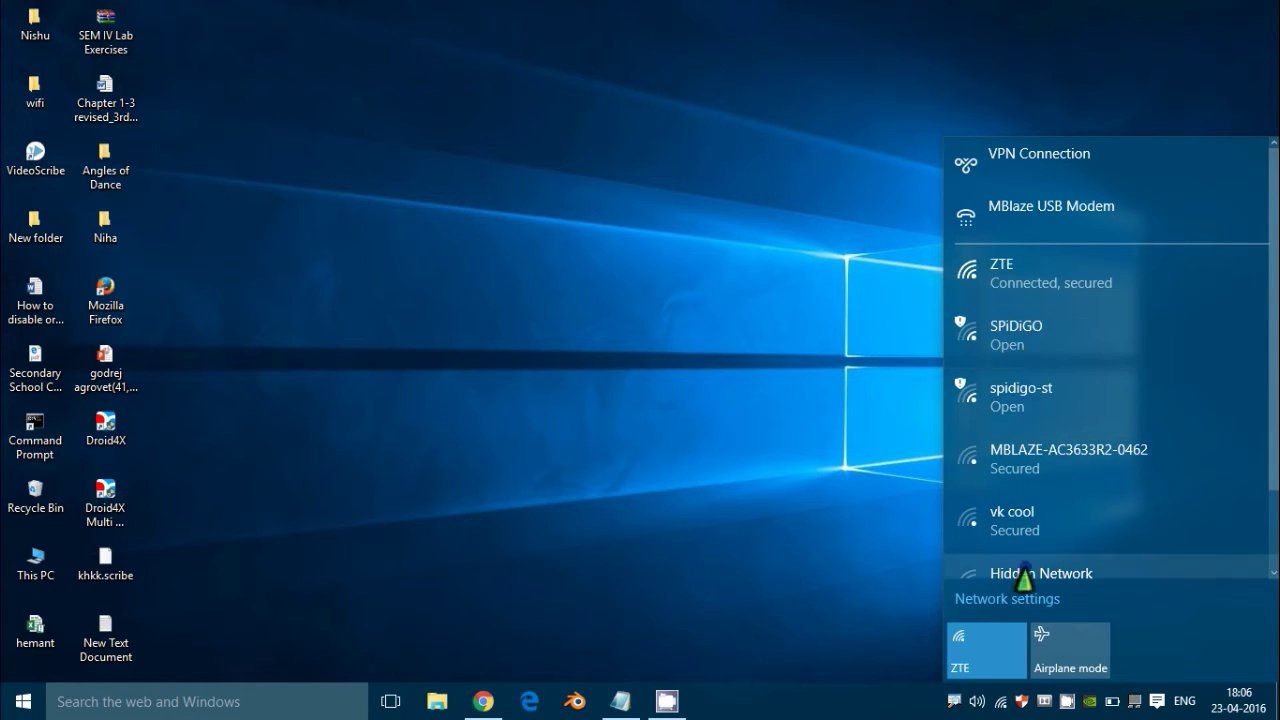
{"action": "right_click", "coordinate": [999, 704]}
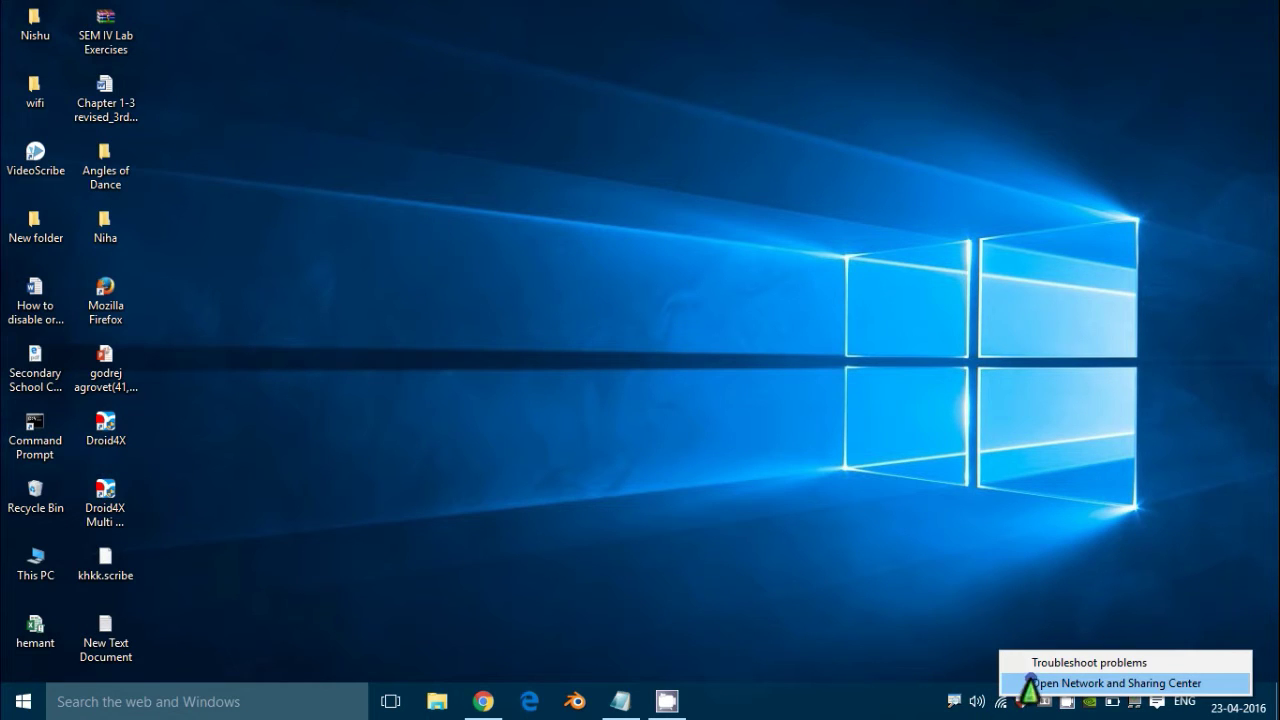
{"action": "left_click", "coordinate": [1030, 683]}
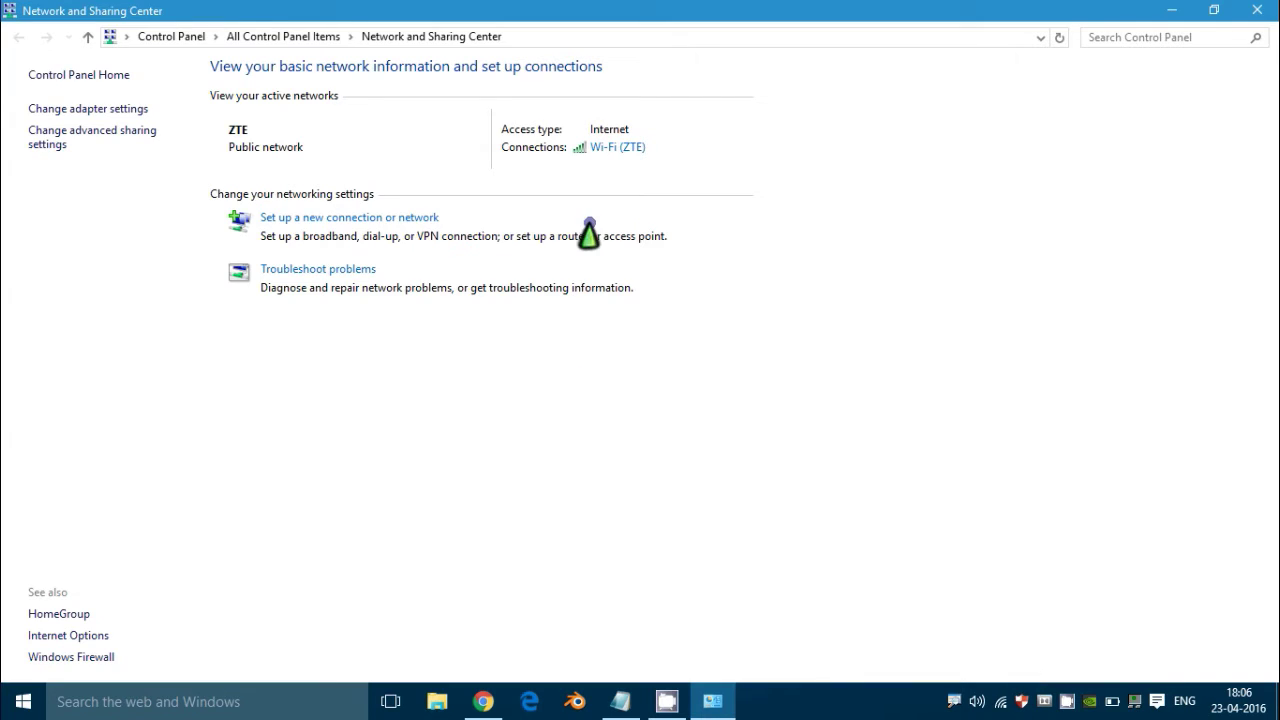
{"action": "left_click", "coordinate": [610, 148]}
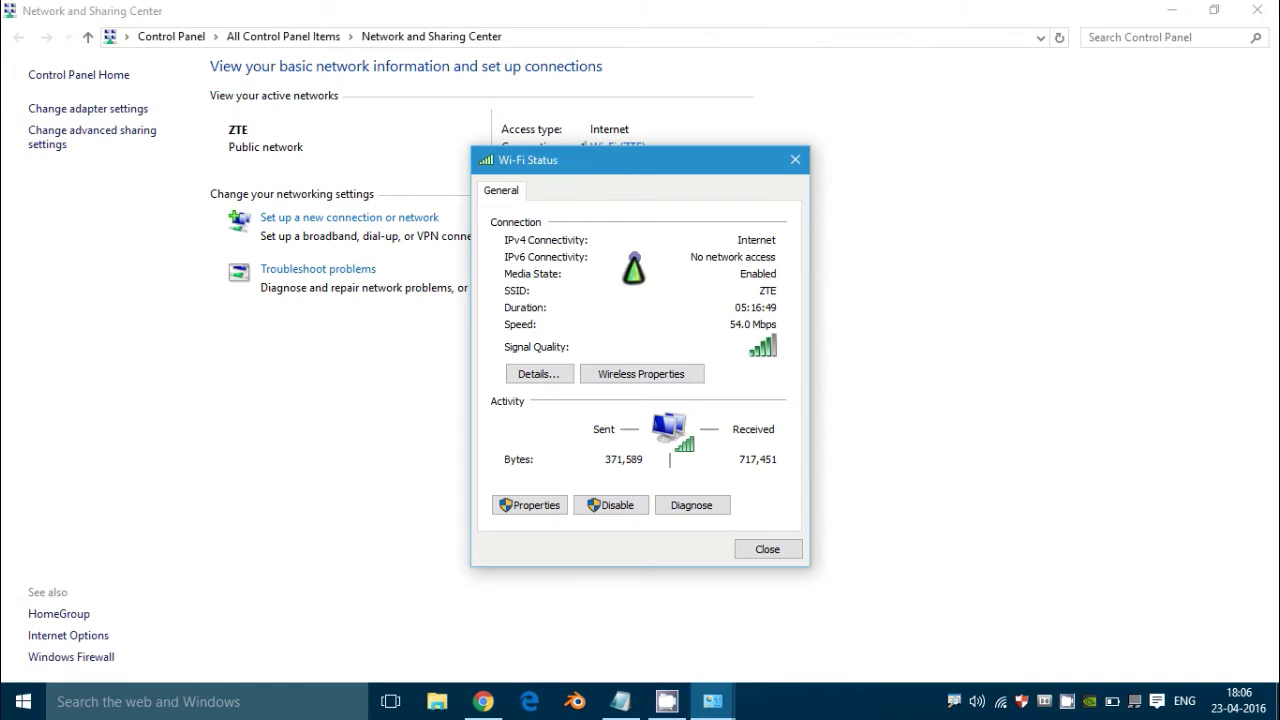
Reveal the characters of the ZTE network's saved security key in its wireless properties, and close the network windows.
{"action": "left_click", "coordinate": [643, 376]}
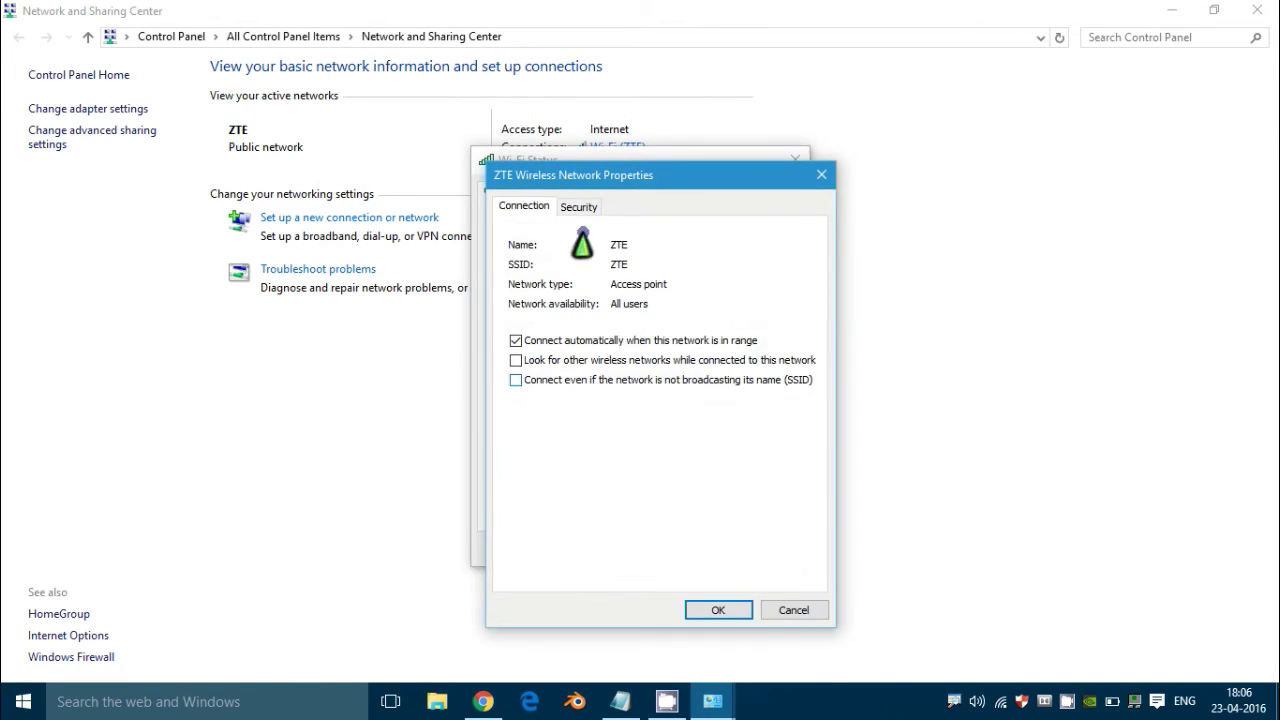
{"action": "left_click", "coordinate": [576, 205]}
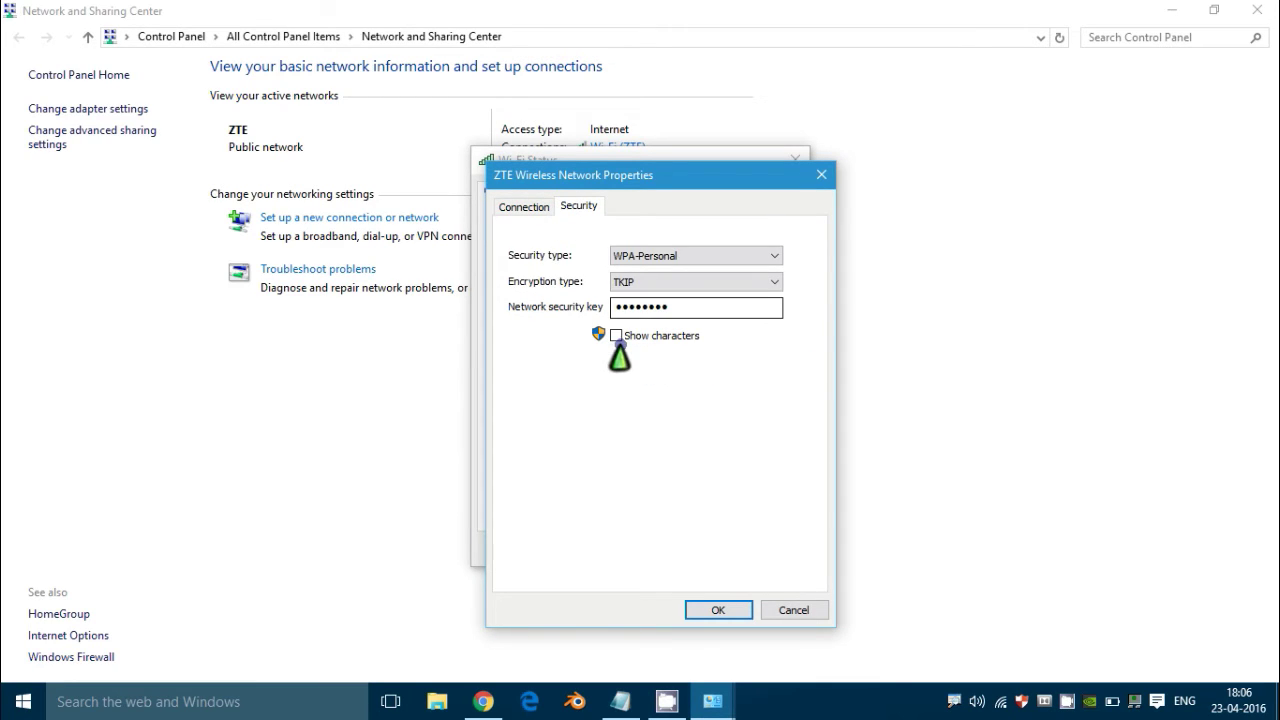
{"action": "left_click", "coordinate": [614, 335]}
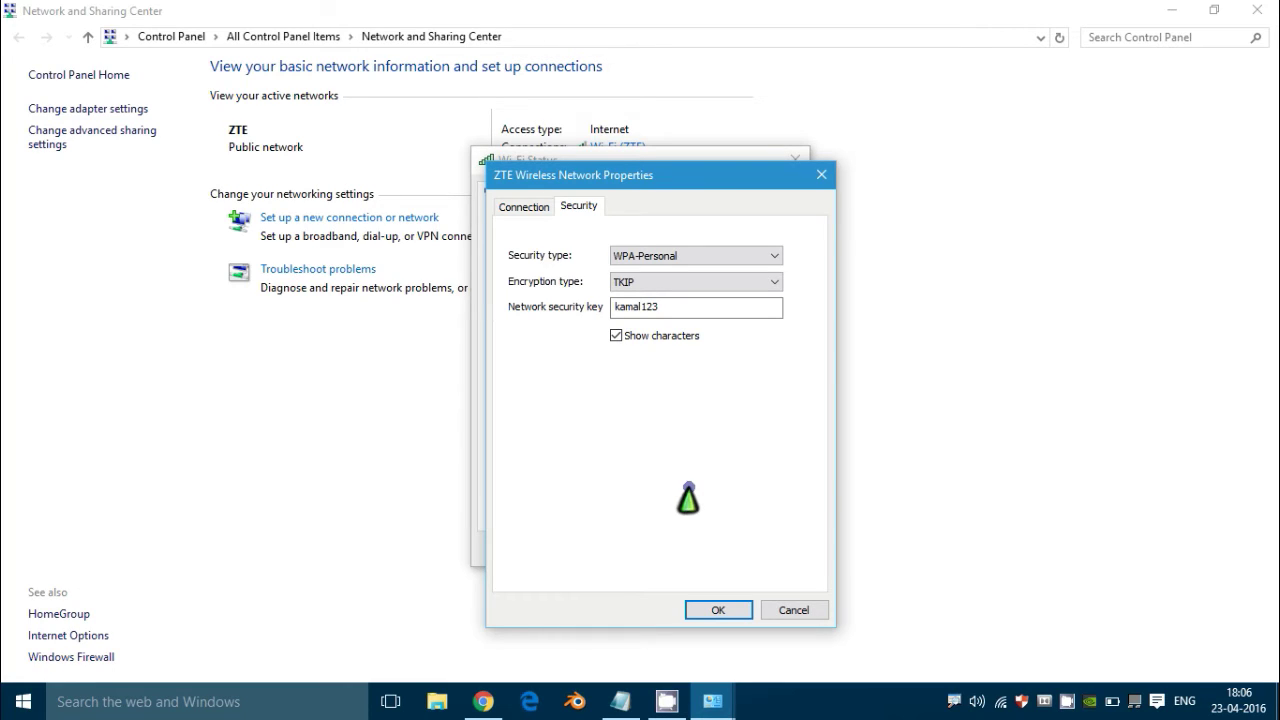
{"action": "left_click", "coordinate": [790, 610]}
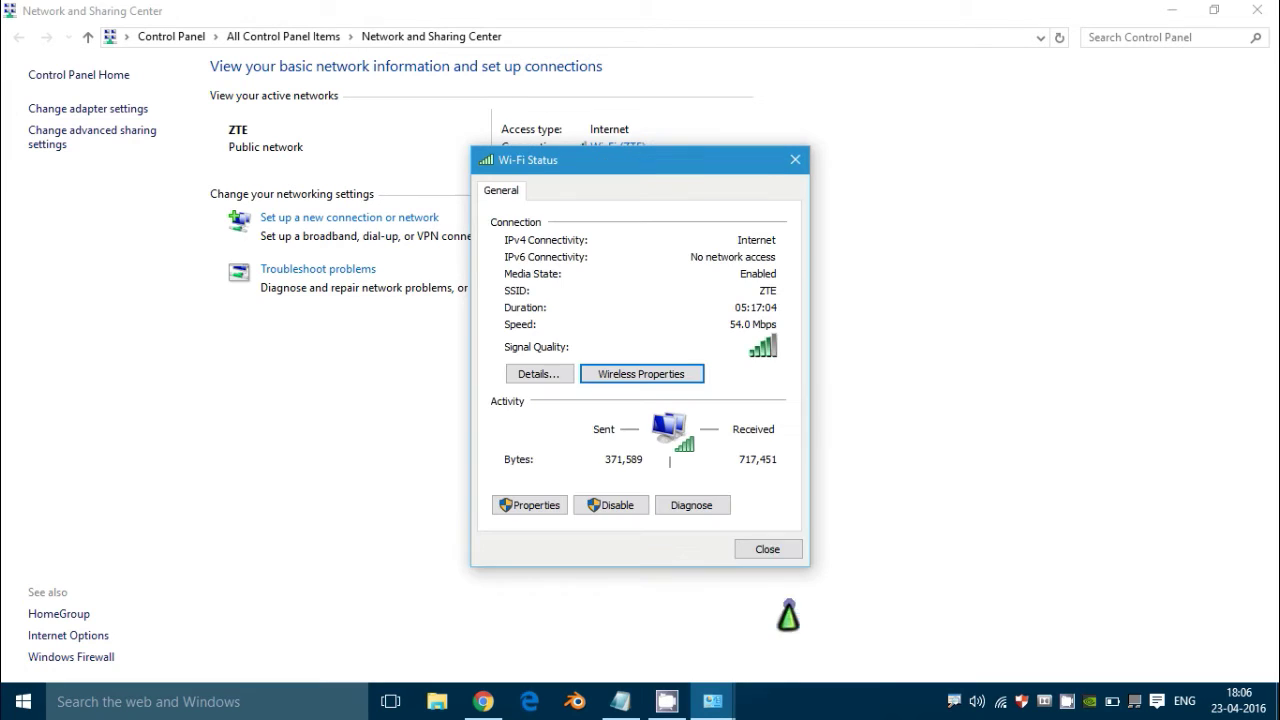
{"action": "left_click", "coordinate": [775, 553]}
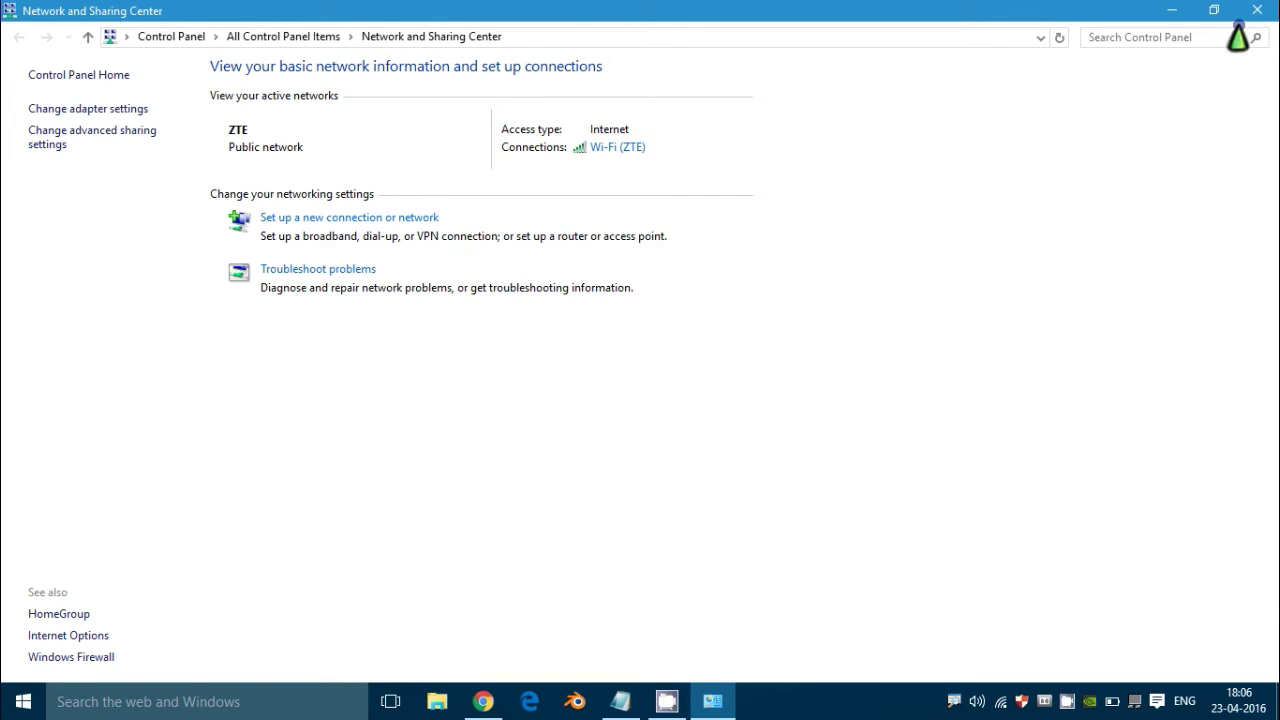
{"action": "left_click", "coordinate": [1270, 12]}
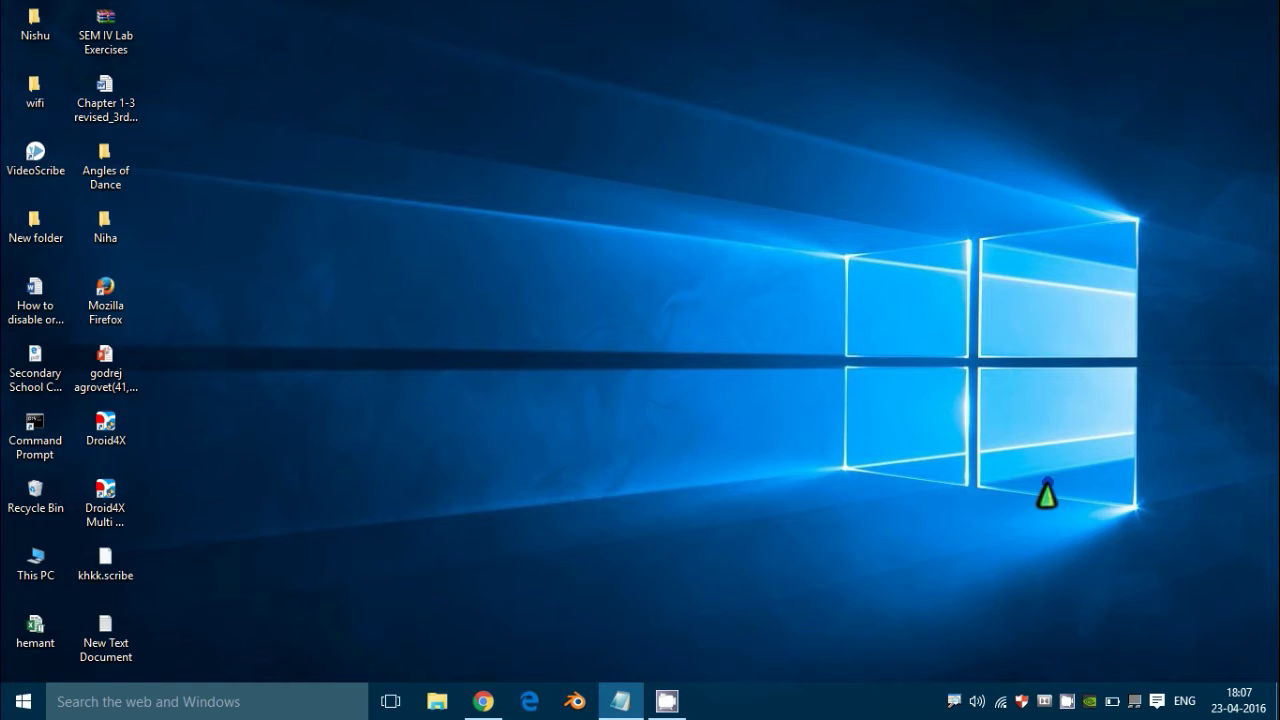
Search for cmd, run Command Prompt as administrator and allow it to make changes to the PC.
{"action": "left_click", "coordinate": [240, 703]}
{"action": "type", "text": "cmd"}
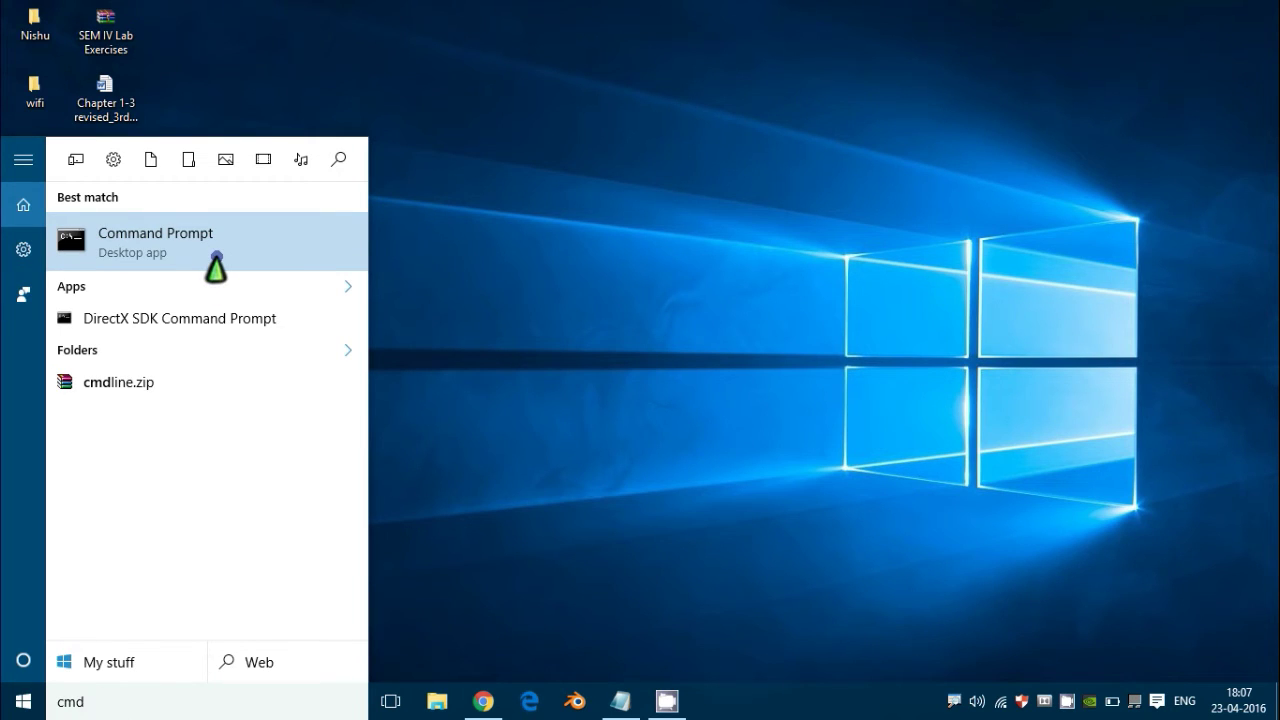
{"action": "right_click", "coordinate": [216, 266]}
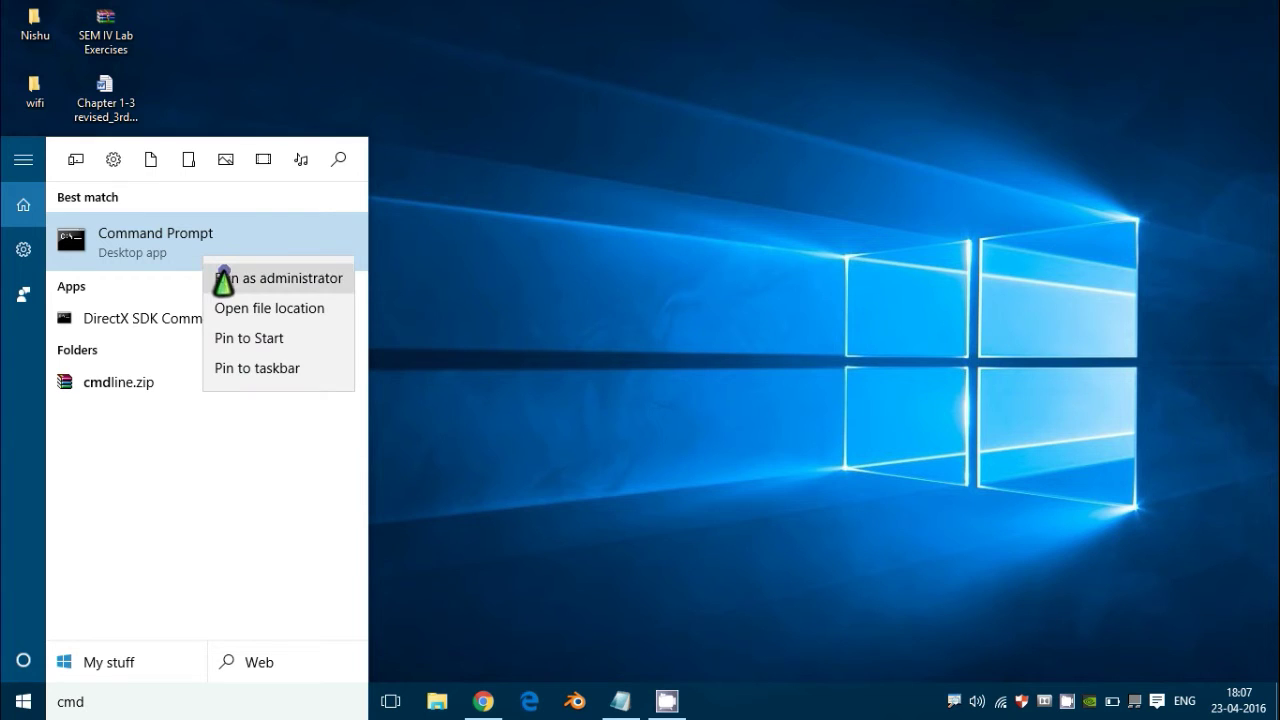
{"action": "left_click", "coordinate": [222, 282]}
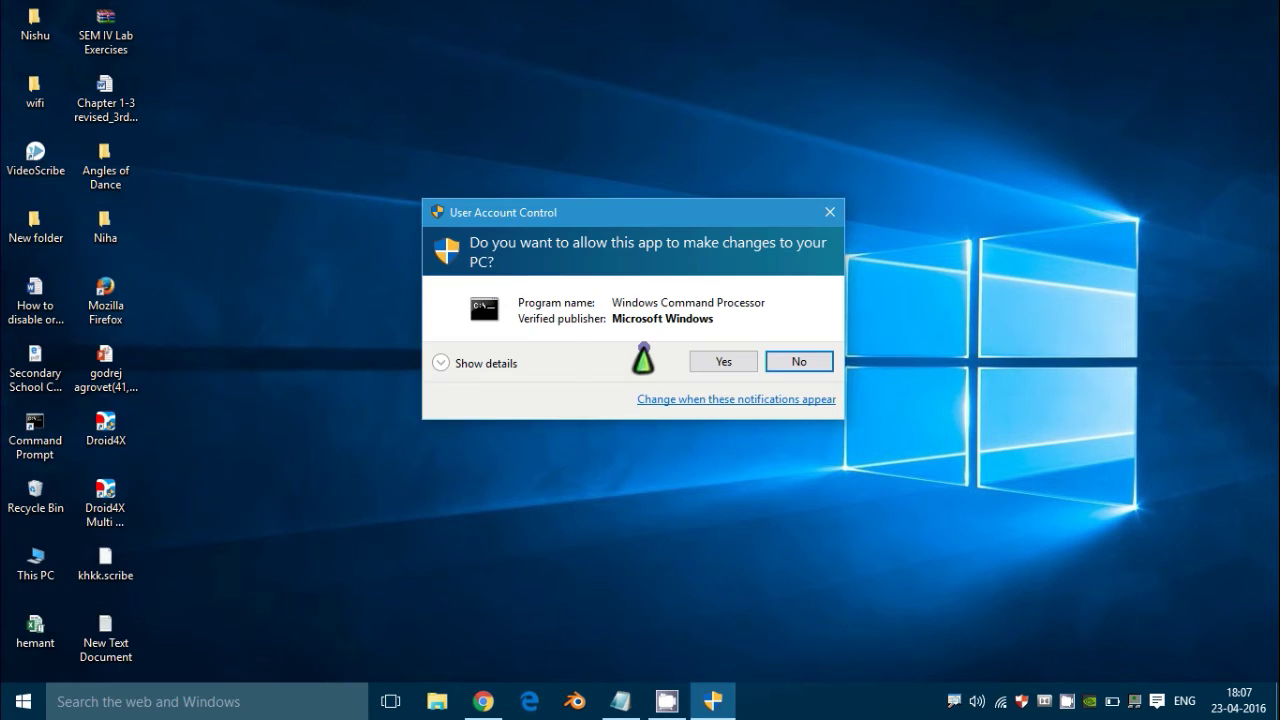
{"action": "left_click", "coordinate": [690, 360]}
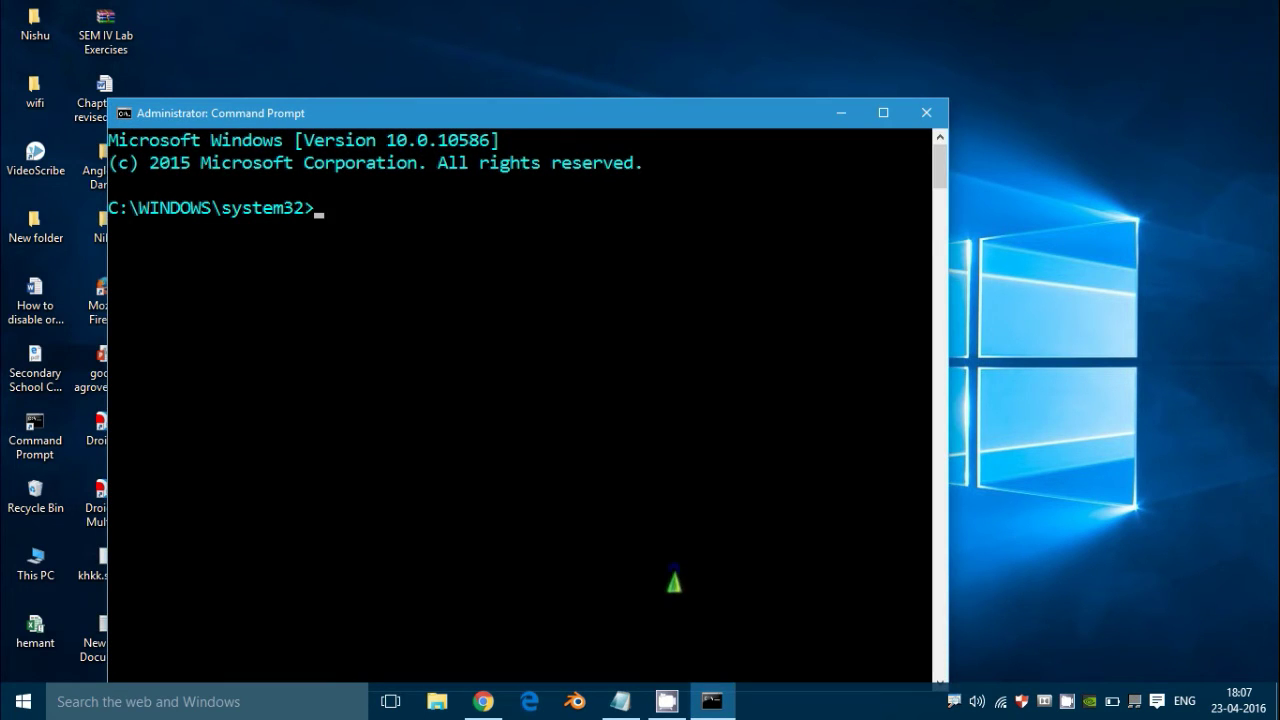
Copy the "netsh wlan show profile" command from the open Notepad document and run it in the Command Prompt.
{"action": "left_click", "coordinate": [666, 702]}
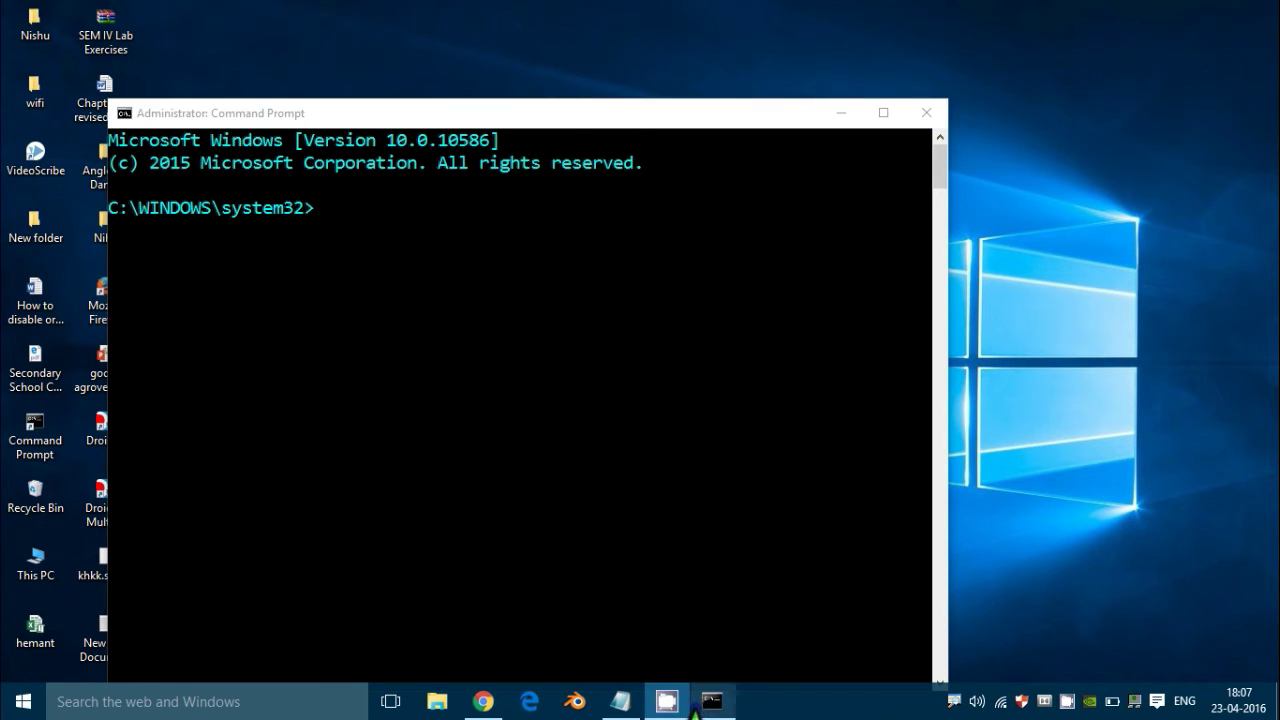
{"action": "left_click", "coordinate": [620, 702]}
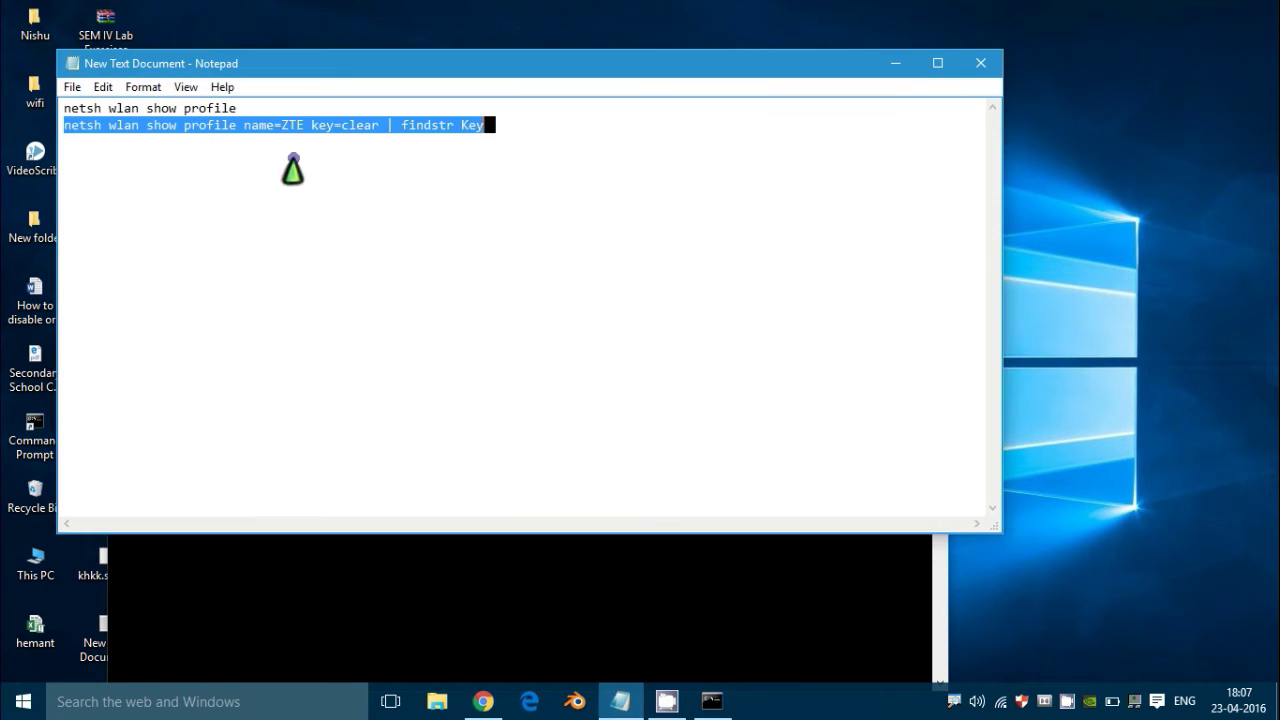
{"action": "left_click", "coordinate": [230, 110]}
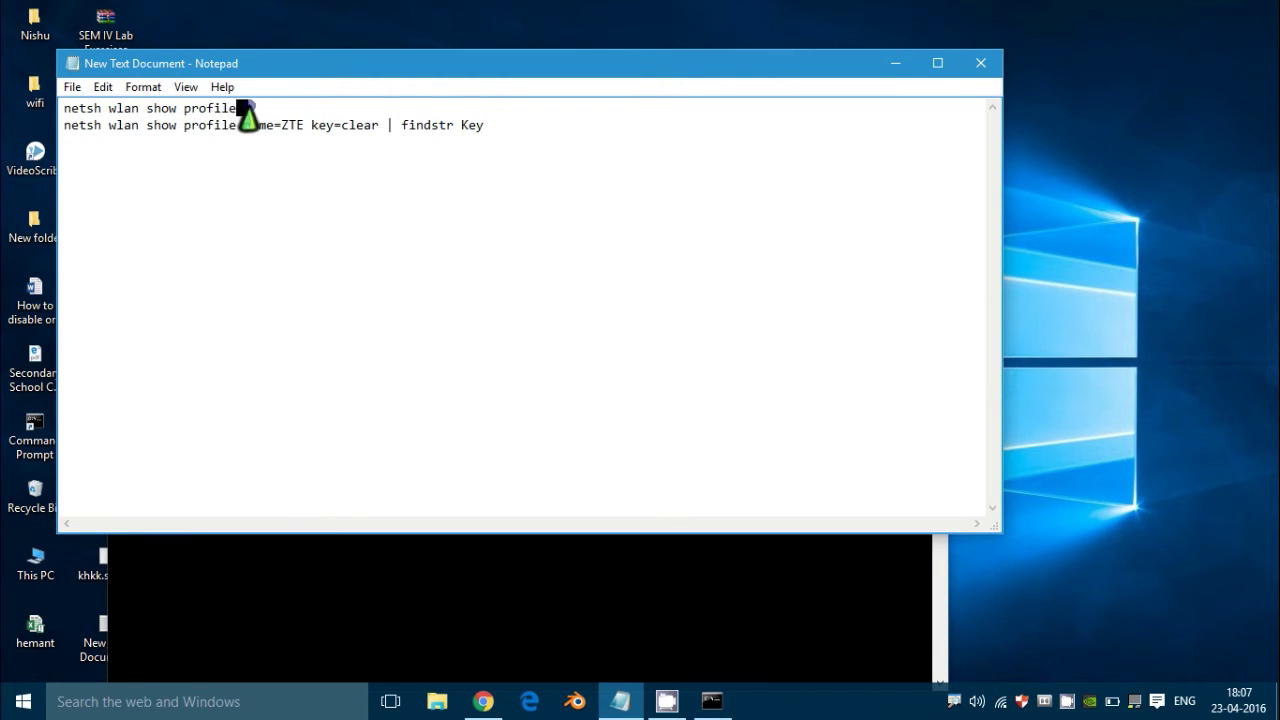
{"action": "left_click", "coordinate": [62, 110], "text": "shift"}
{"action": "key", "text": "ctrl+c"}
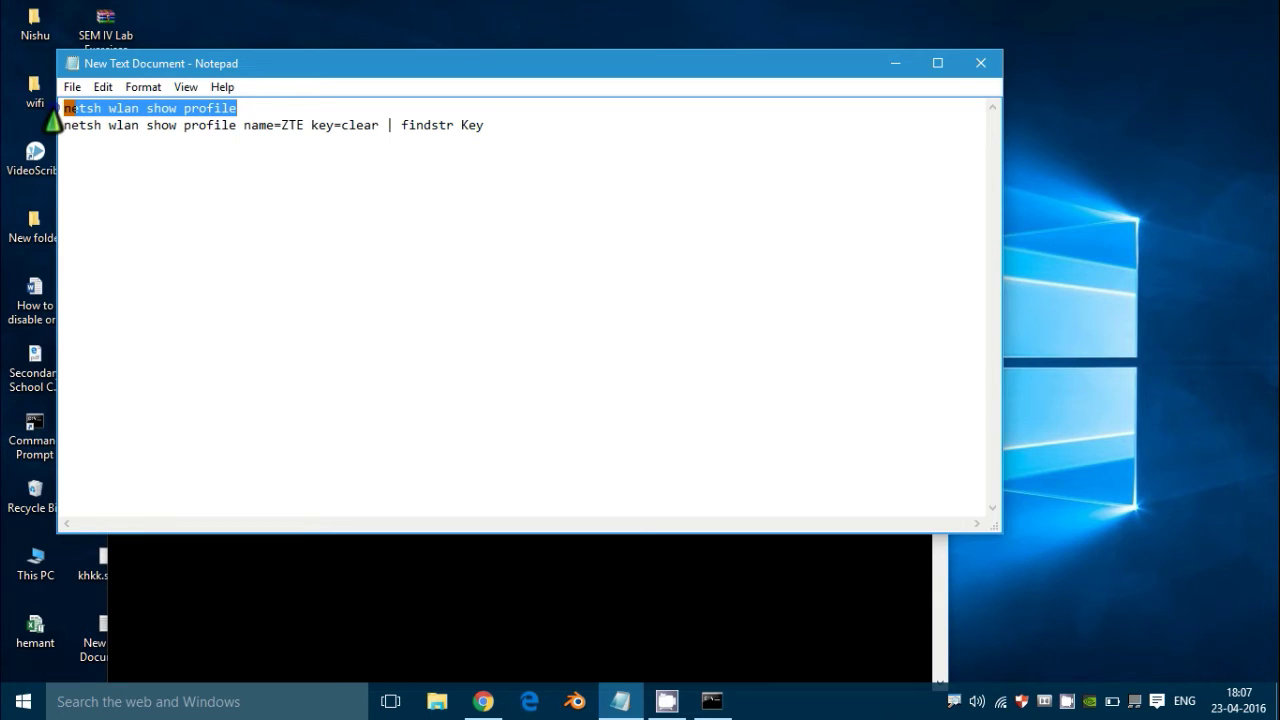
{"action": "left_click", "coordinate": [896, 64]}
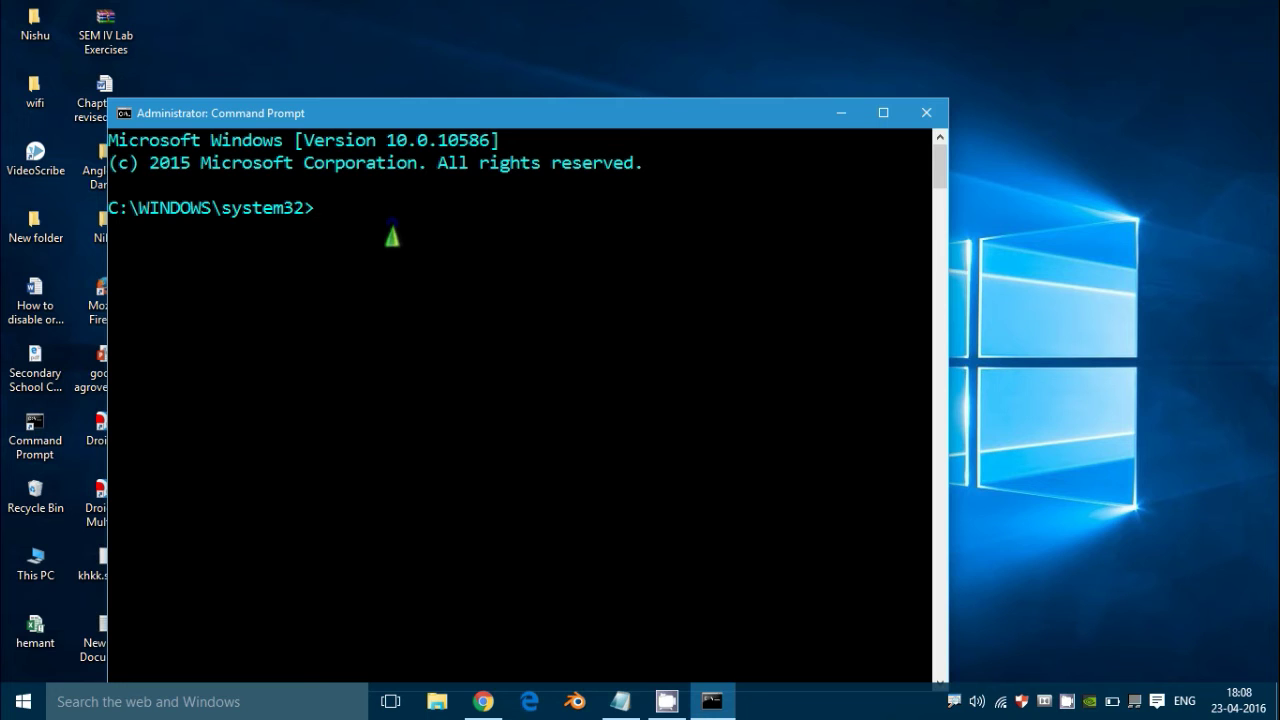
{"action": "key", "text": "ctrl+v"}
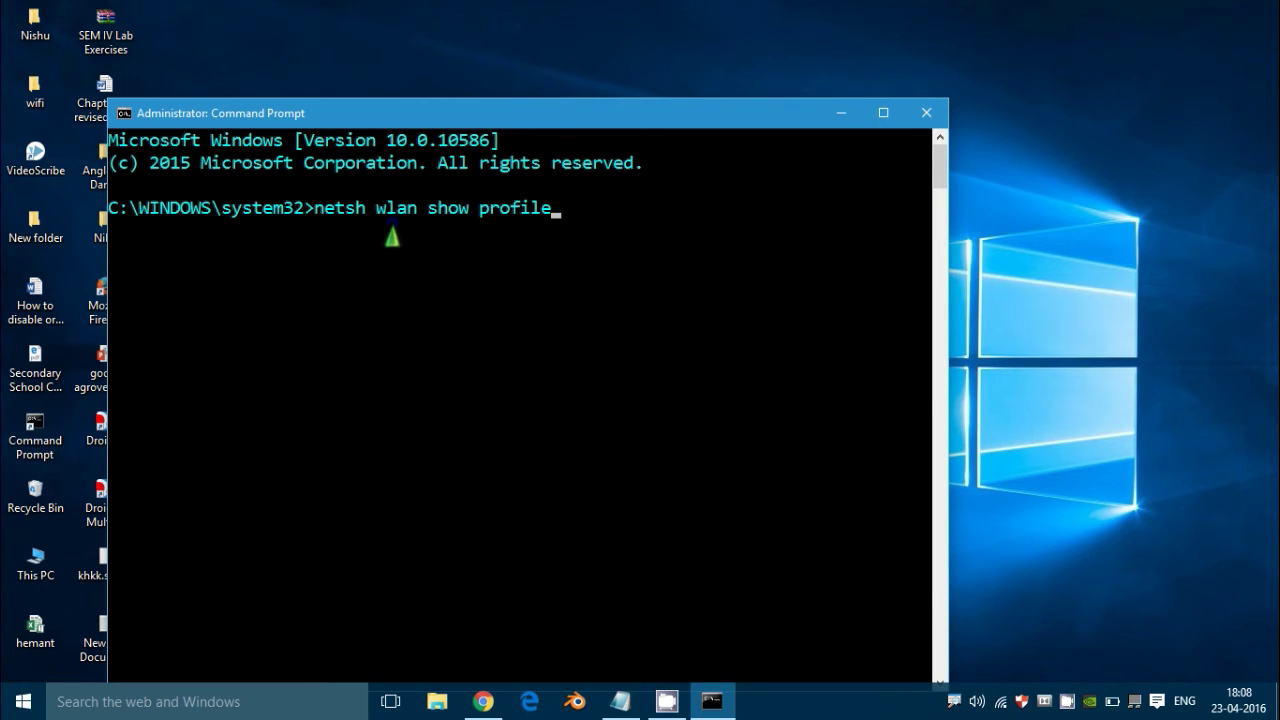
{"action": "key", "text": "Return"}
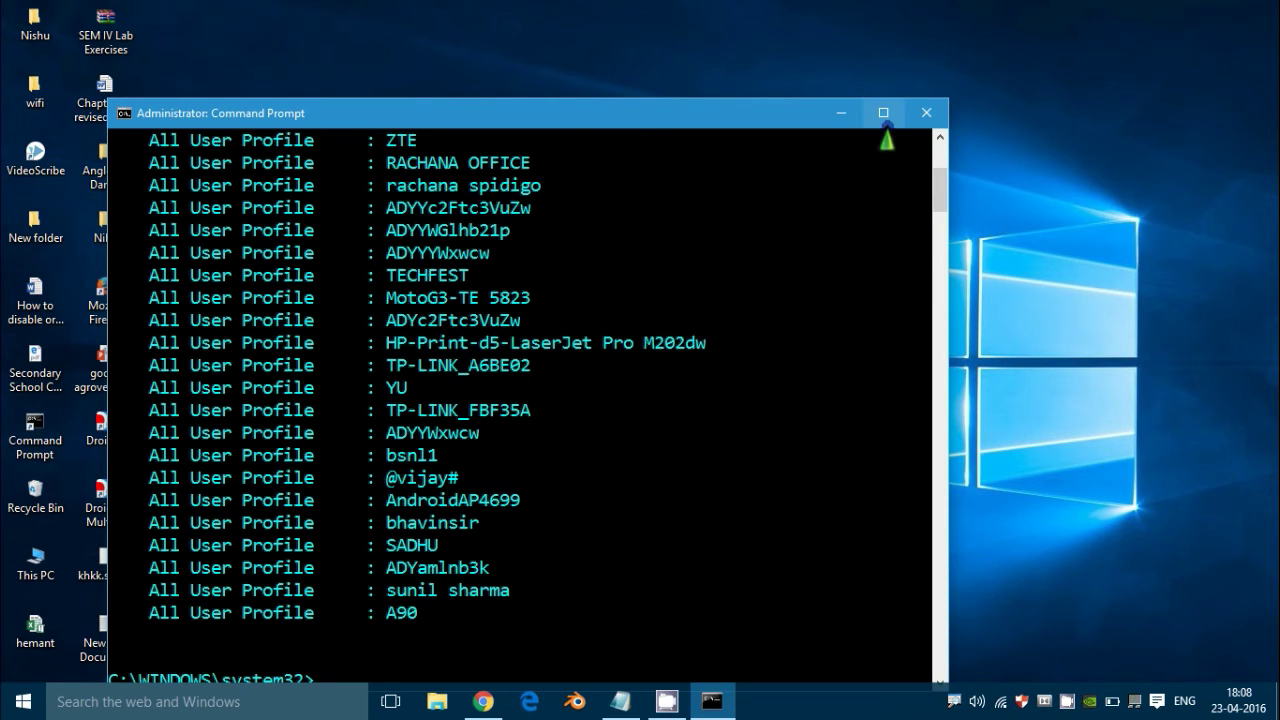
Look through the list of saved Wi-Fi profiles and maximize the Command Prompt window.
{"action": "scroll", "coordinate": [931, 170], "scroll_direction": "down", "scroll_amount": 1}
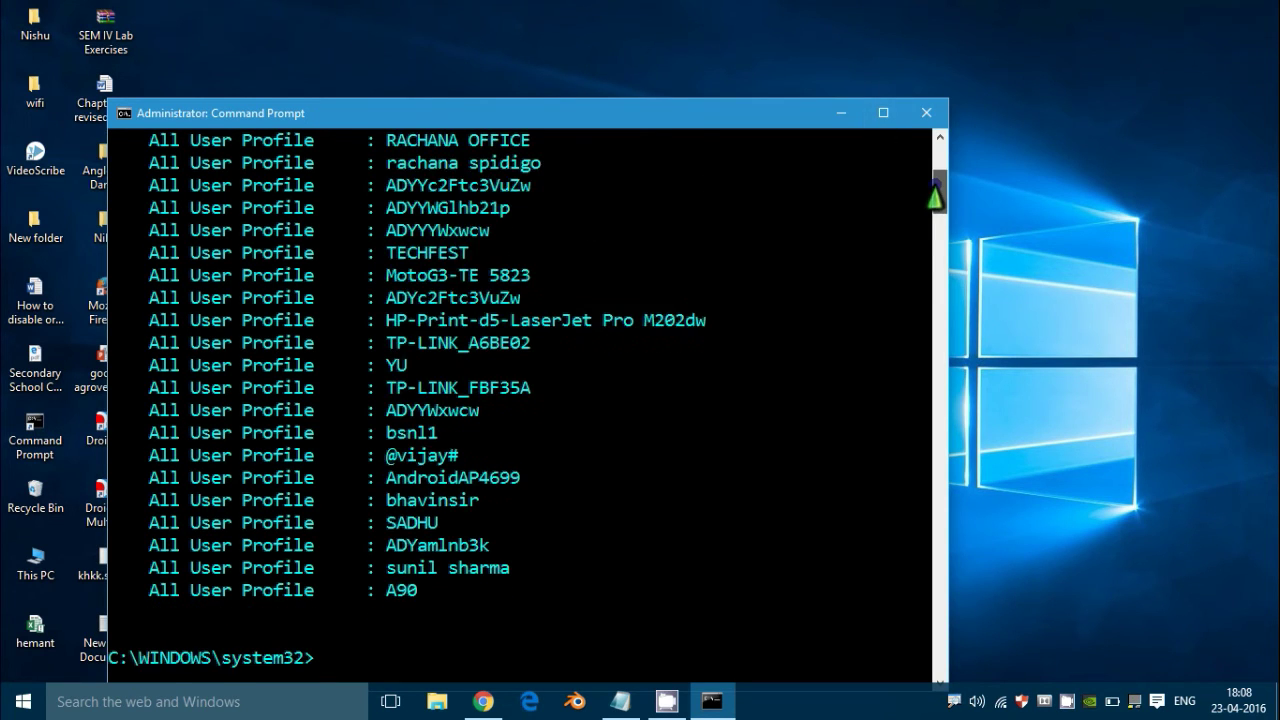
{"action": "scroll", "coordinate": [934, 182], "scroll_direction": "up", "scroll_amount": 3}
{"action": "scroll", "coordinate": [935, 186], "scroll_direction": "up", "scroll_amount": 1}
{"action": "scroll", "coordinate": [935, 186], "scroll_direction": "down", "scroll_amount": 1}
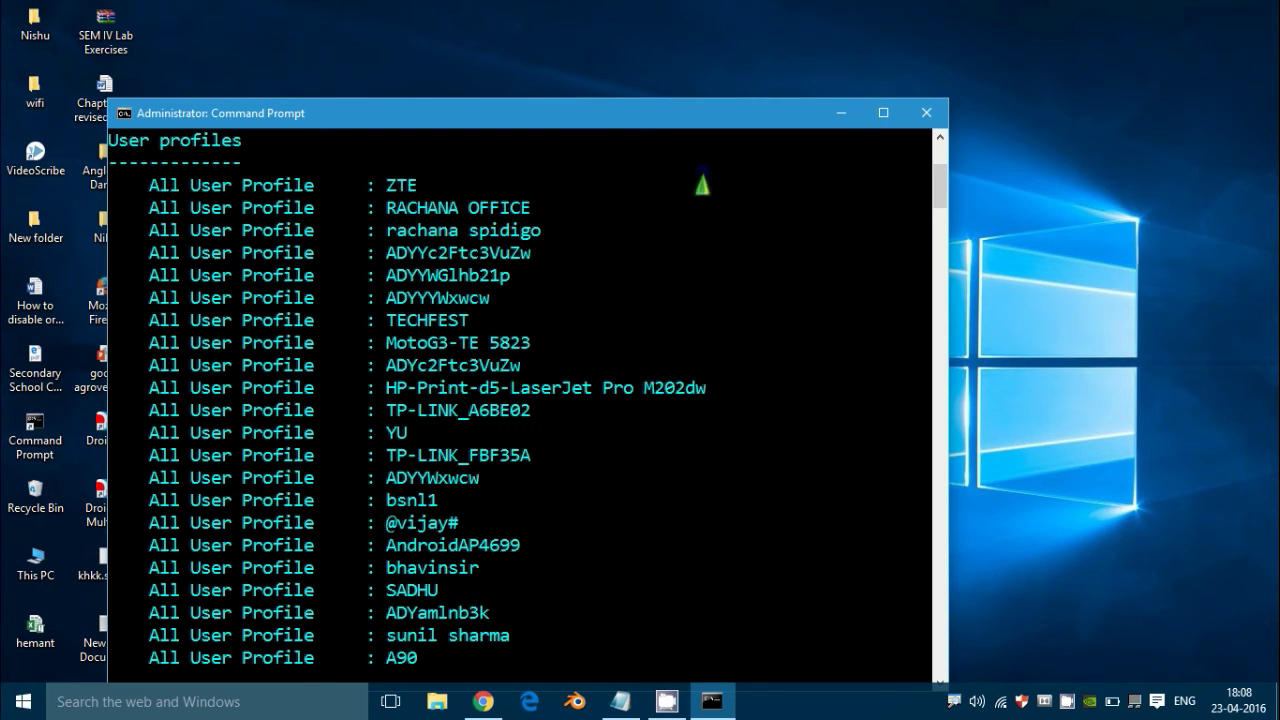
{"action": "left_click", "coordinate": [878, 113]}
{"action": "key", "text": "super+Up"}
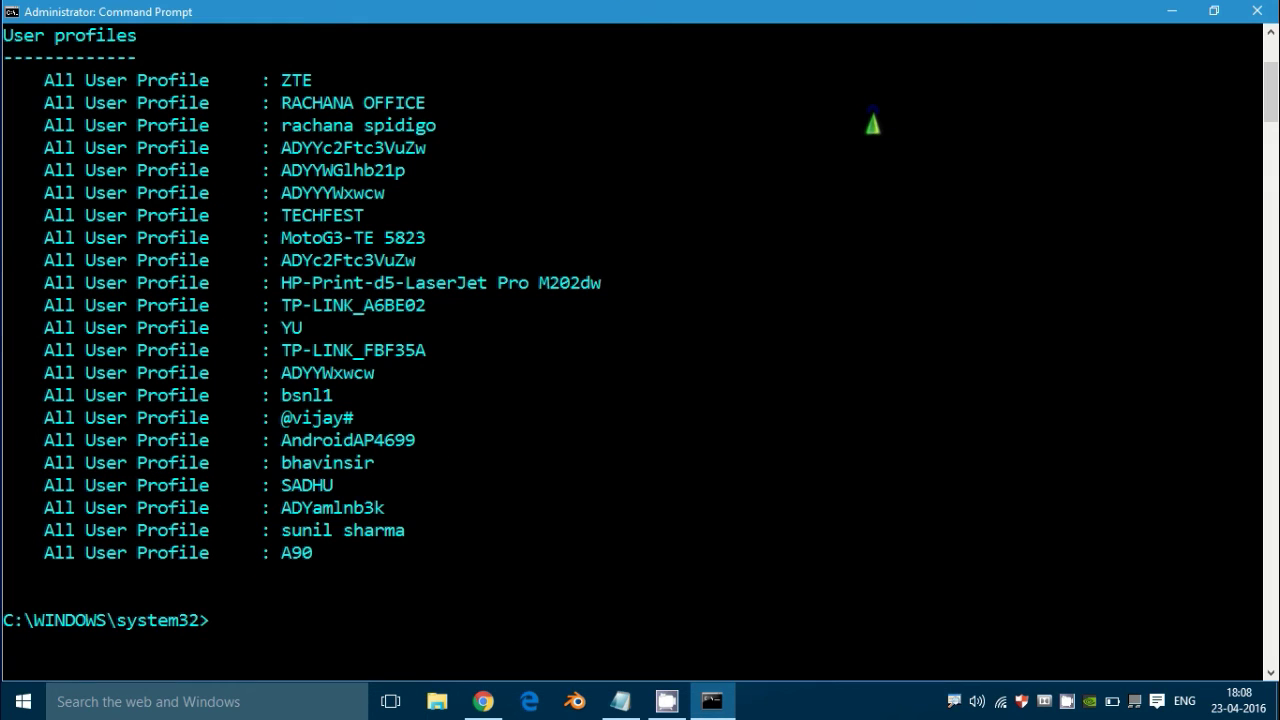
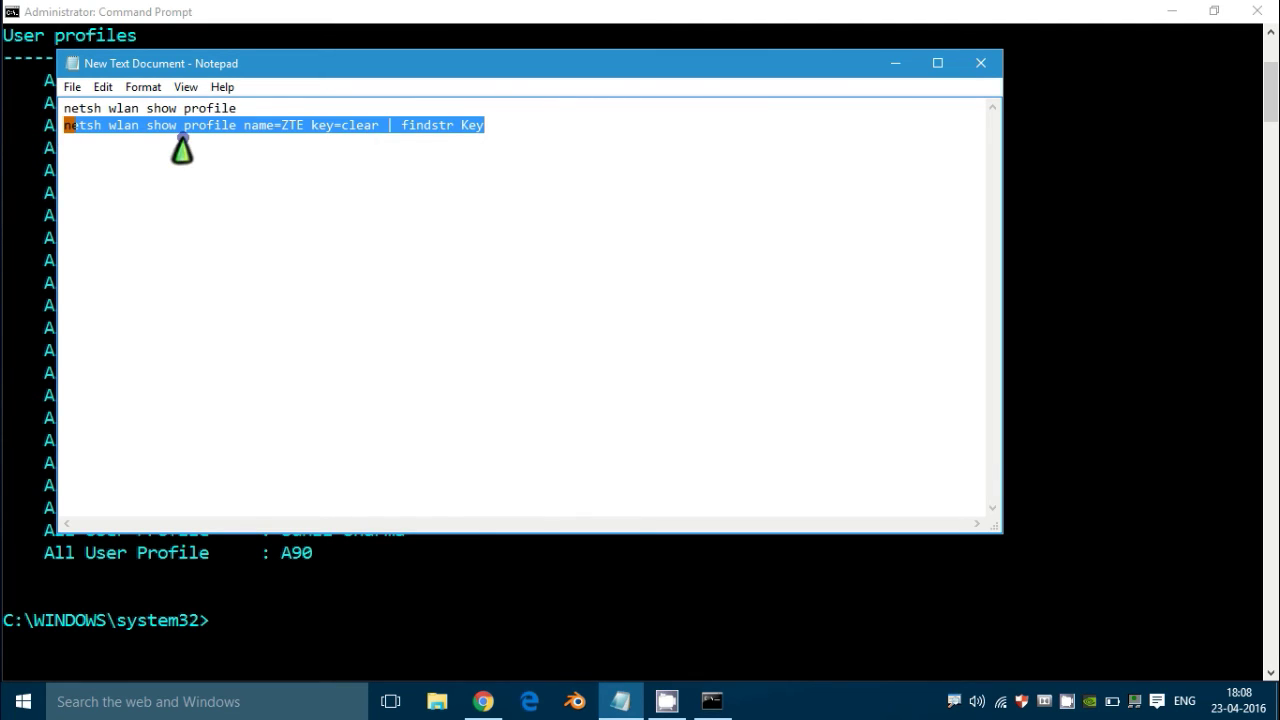
Run Notepad's netsh wlan show profile name="ZTE" key=clear | findstr Key, repeat it for the second listed profile, and close Command Prompt.
{"action": "right_click", "coordinate": [186, 134]}
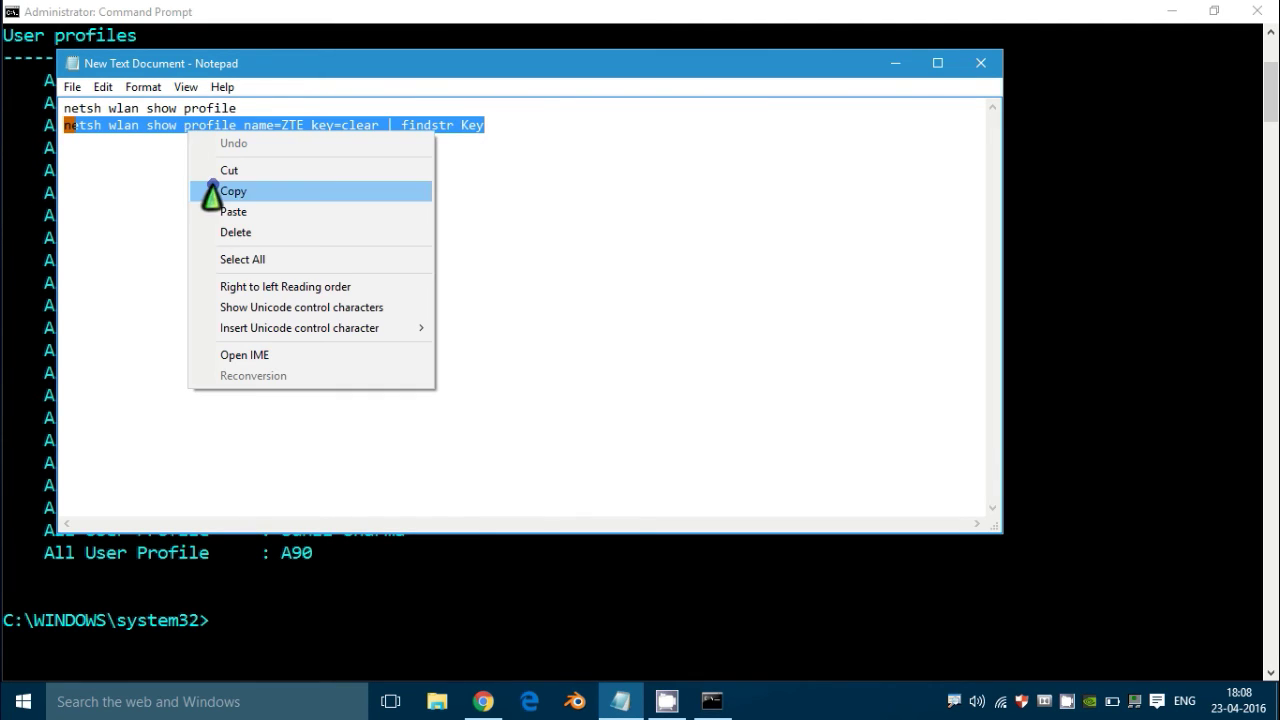
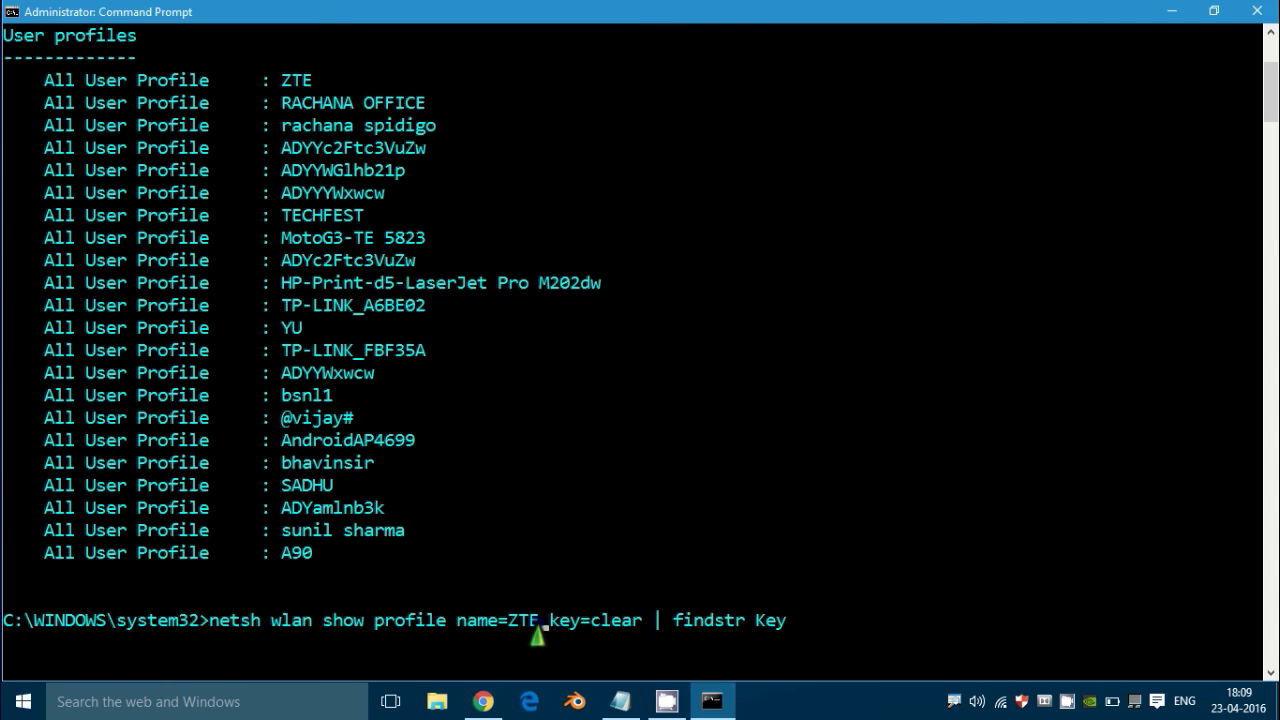
{"action": "type", "text": "\""}
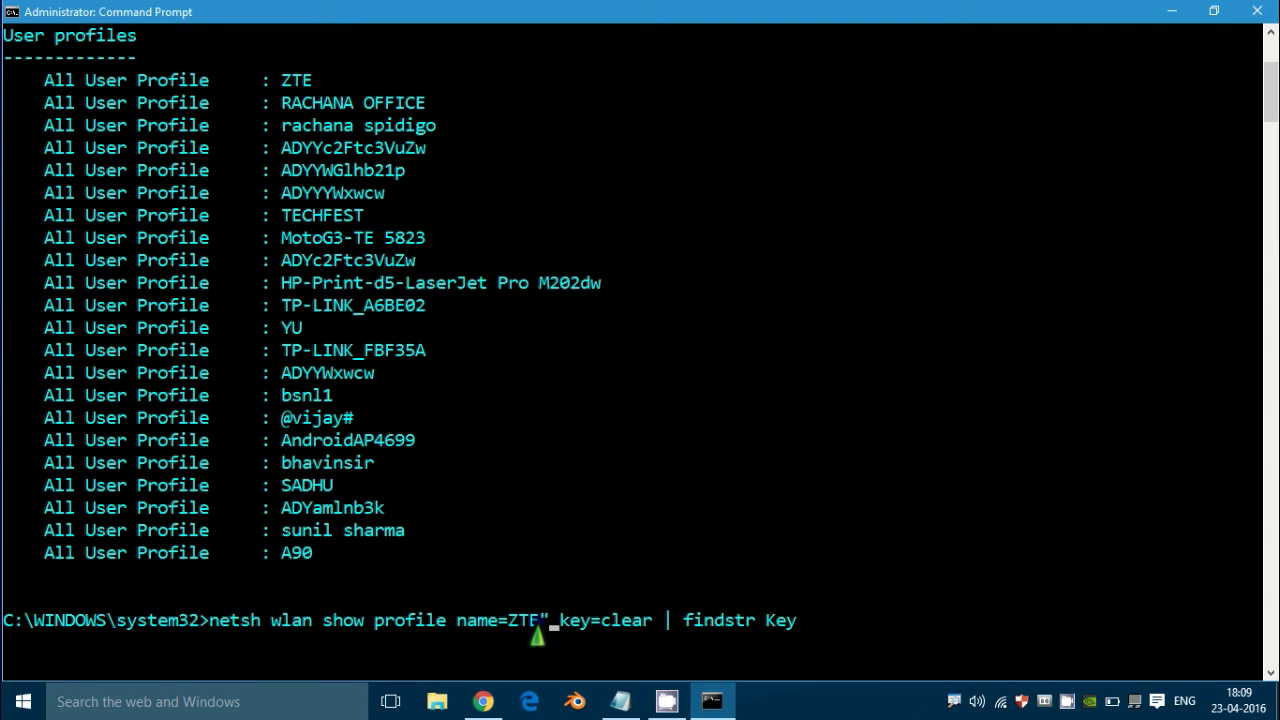
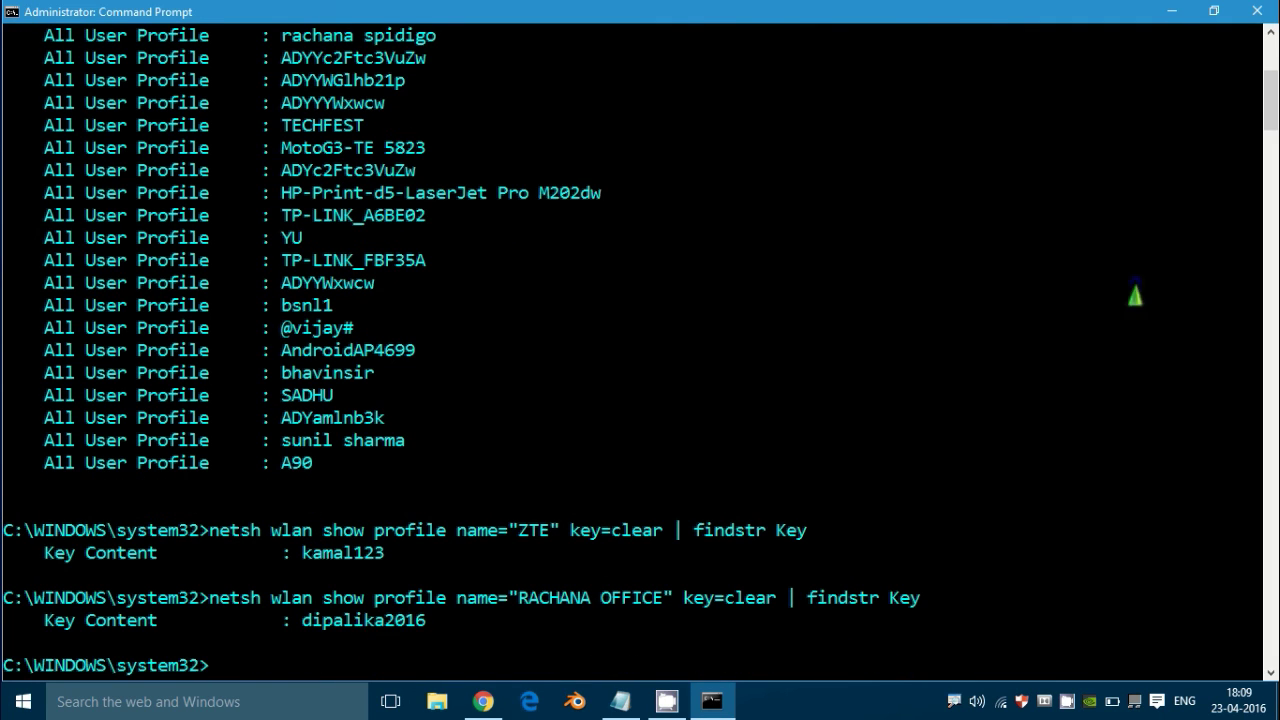
{"action": "left_click", "coordinate": [1250, 12]}
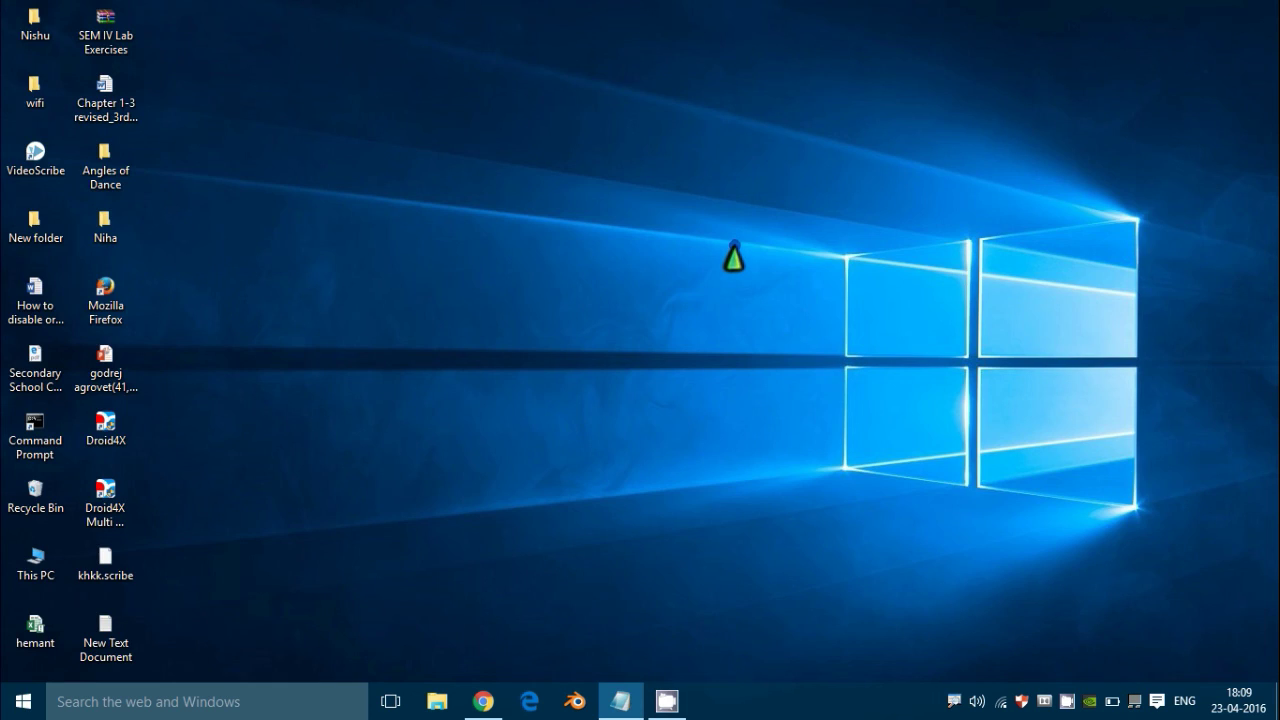